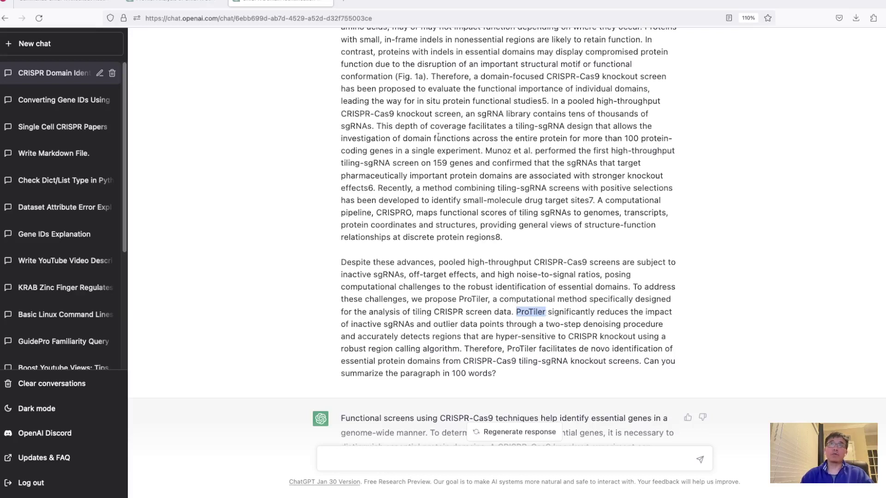
Step: Review the 100-word ProTiler summary and the key points list in the CRISPR domain conversation, highlighting the second point
{"action": "scroll", "coordinate": [453, 231], "scroll_direction": "down", "scroll_amount": 5}
{"action": "right_click", "coordinate": [91, 481]}
{"action": "left_click", "coordinate": [104, 455]}
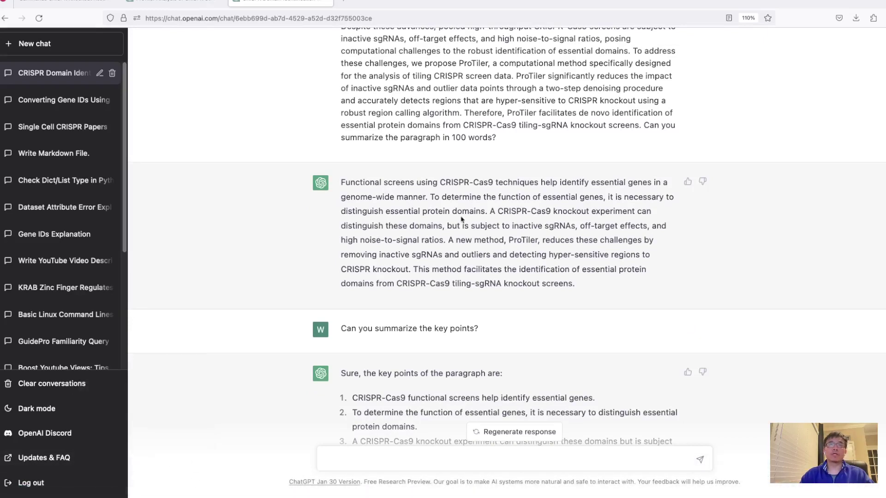
{"action": "scroll", "coordinate": [488, 236], "scroll_direction": "down", "scroll_amount": 3}
{"action": "triple_click", "coordinate": [461, 308]}
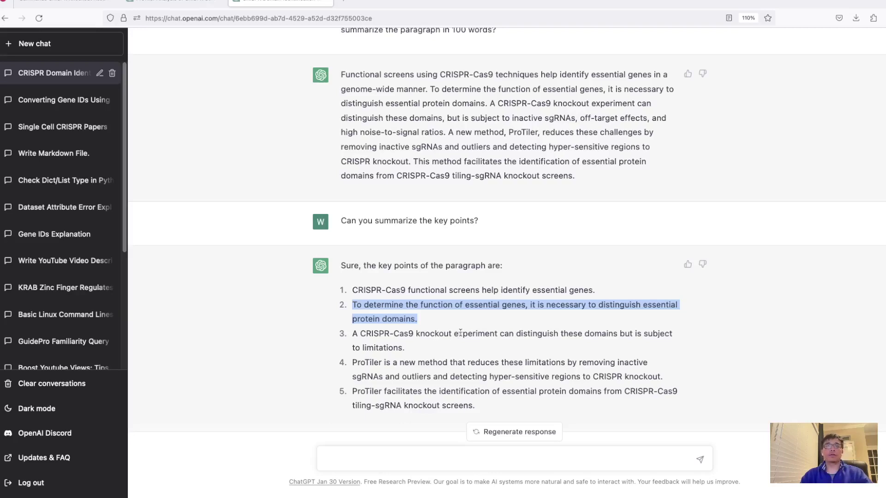
{"action": "left_click", "coordinate": [461, 332]}
{"action": "scroll", "coordinate": [446, 389], "scroll_direction": "down", "scroll_amount": 2}
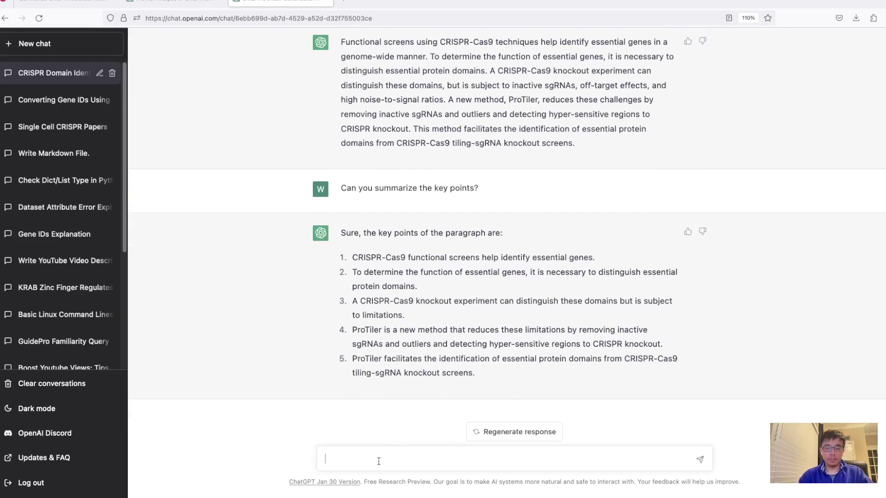
Step: Send the follow-up "Your second point can be modified to CRISPR screen with tiling-sgRNA desgin" and view the revised key points
{"action": "type", "text": "Your second"}
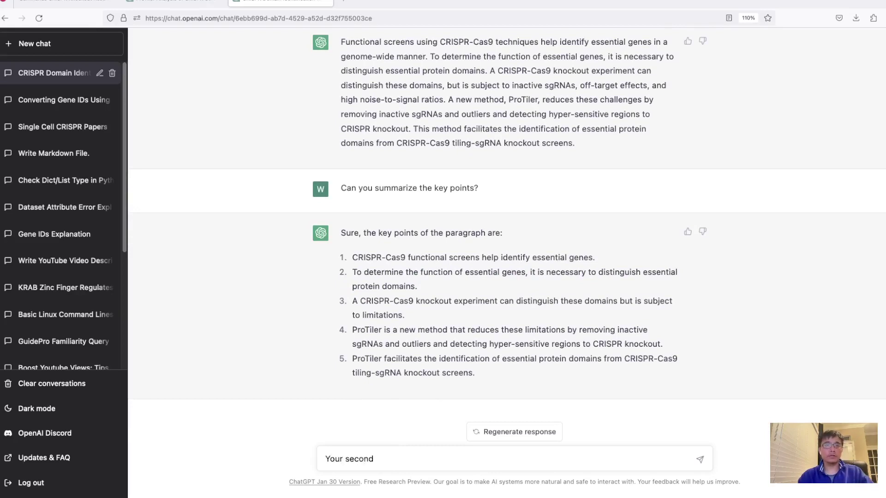
{"action": "type", "text": " point can be modified to CRISPR-sc"}
{"action": "key", "text": "BackSpace"}
{"action": "key", "text": "BackSpace"}
{"action": "key", "text": "BackSpace"}
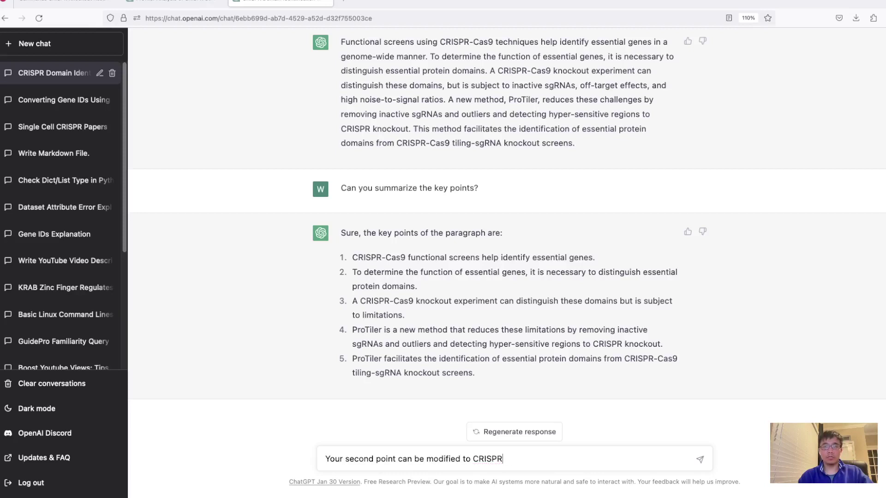
{"action": "type", "text": "screen with tiling0"}
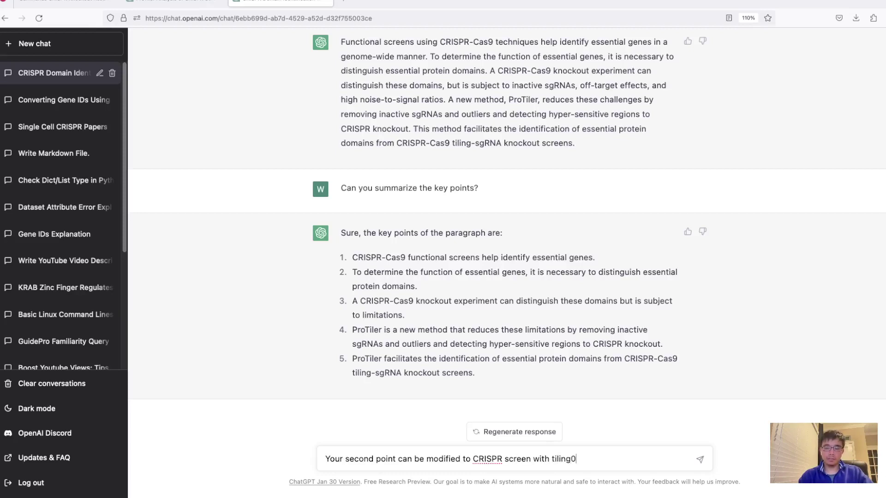
{"action": "key", "text": "BackSpace"}
{"action": "type", "text": "-sgRAN"}
{"action": "key", "text": "BackSpace"}
{"action": "type", "text": "NA desgin"}
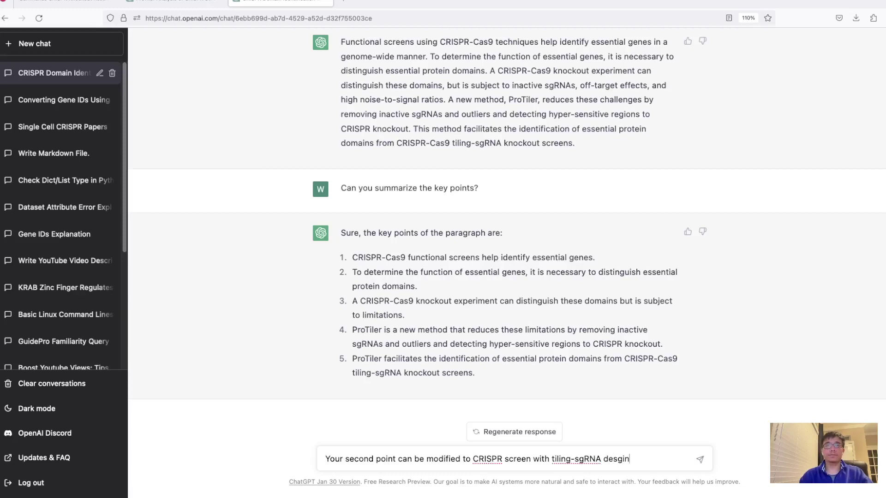
{"action": "key", "text": "Return"}
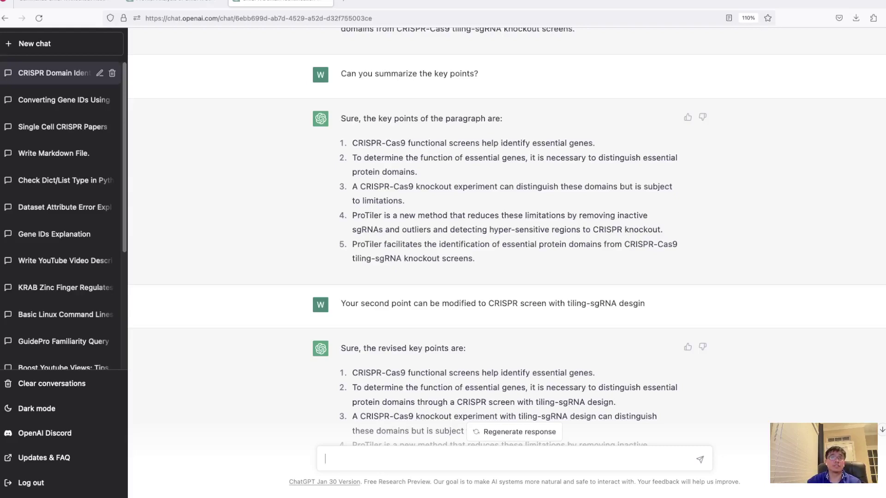
{"action": "scroll", "coordinate": [291, 355], "scroll_direction": "down", "scroll_amount": 3}
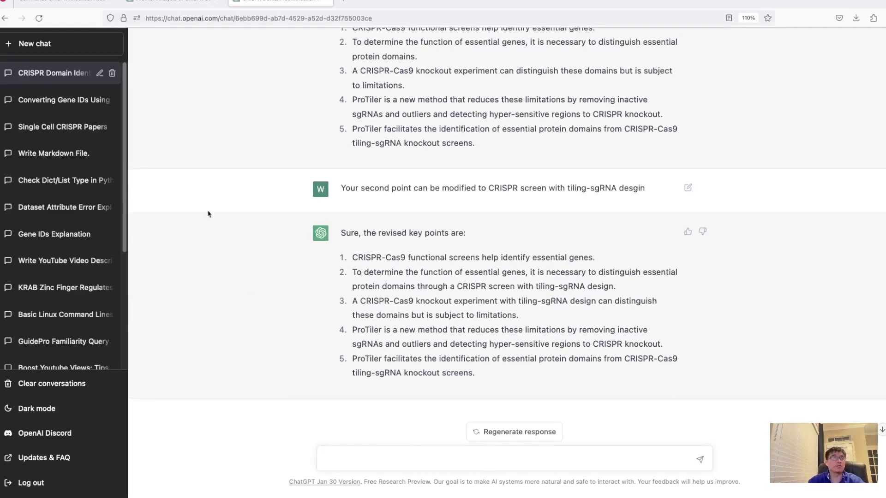
Step: Open the Single Cell CRISPR Papers conversation and examine the question on single cell CRISPR screens and the first list of papers
{"action": "left_click", "coordinate": [86, 123]}
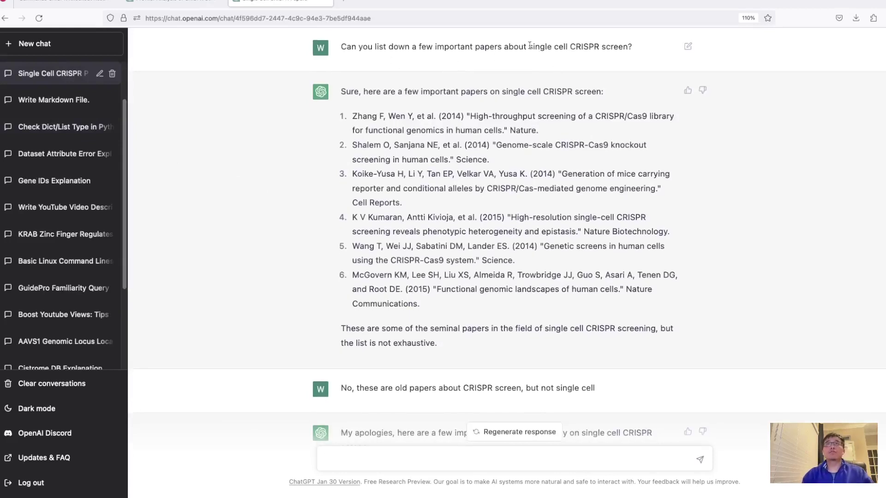
{"action": "left_click_drag", "start_coordinate": [530, 45], "coordinate": [588, 57]}
{"action": "left_click", "coordinate": [593, 68]}
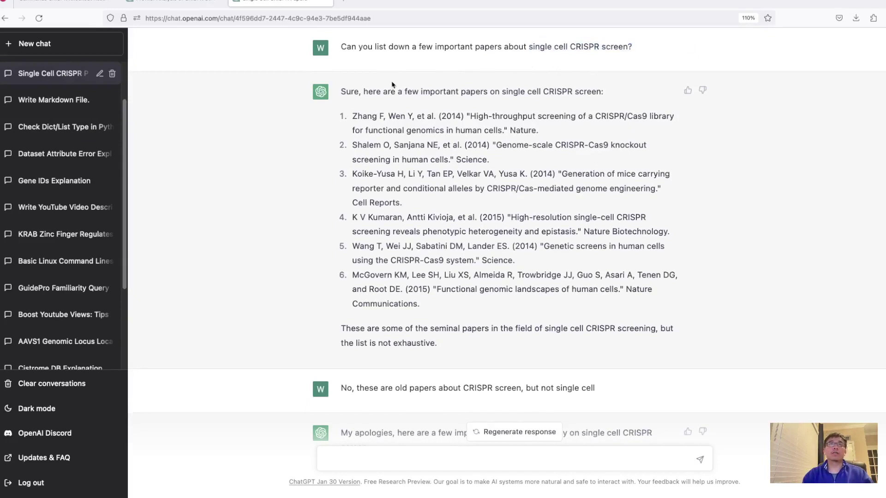
{"action": "left_click_drag", "start_coordinate": [342, 91], "coordinate": [501, 105]}
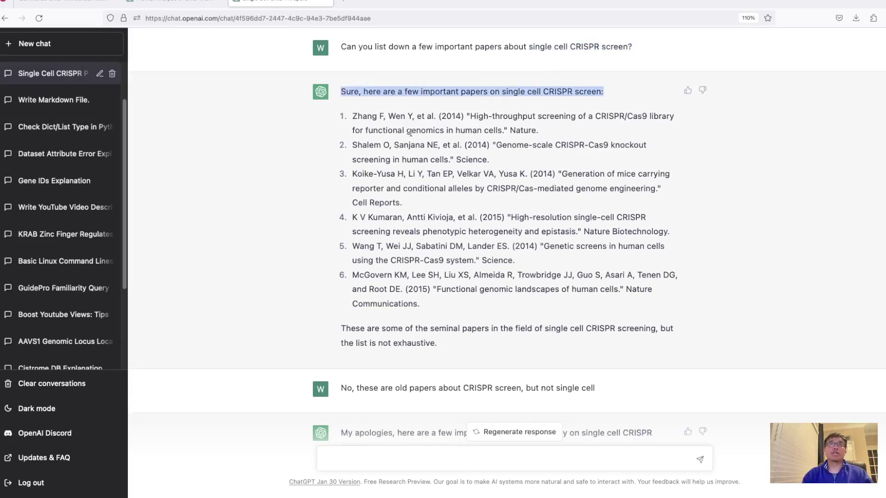
{"action": "left_click", "coordinate": [447, 121]}
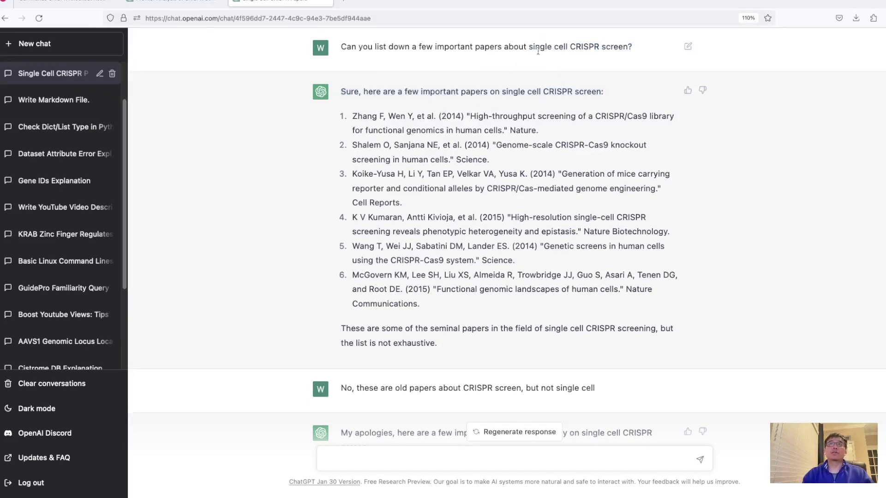
{"action": "left_click_drag", "start_coordinate": [529, 46], "coordinate": [576, 47]}
{"action": "left_click", "coordinate": [443, 139]}
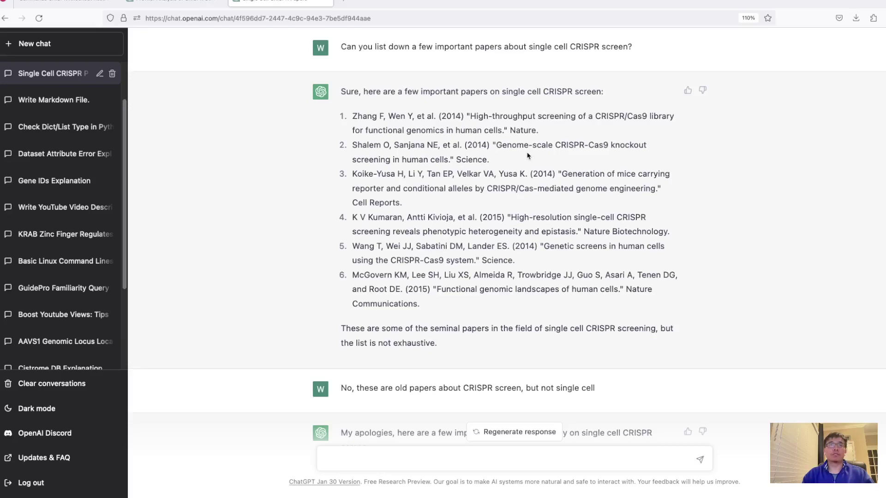
Step: Compare the first paper list with the corrected list of single cell CRISPR papers, highlighting the first corrected entry's publication year
{"action": "scroll", "coordinate": [454, 244], "scroll_direction": "down", "scroll_amount": 5}
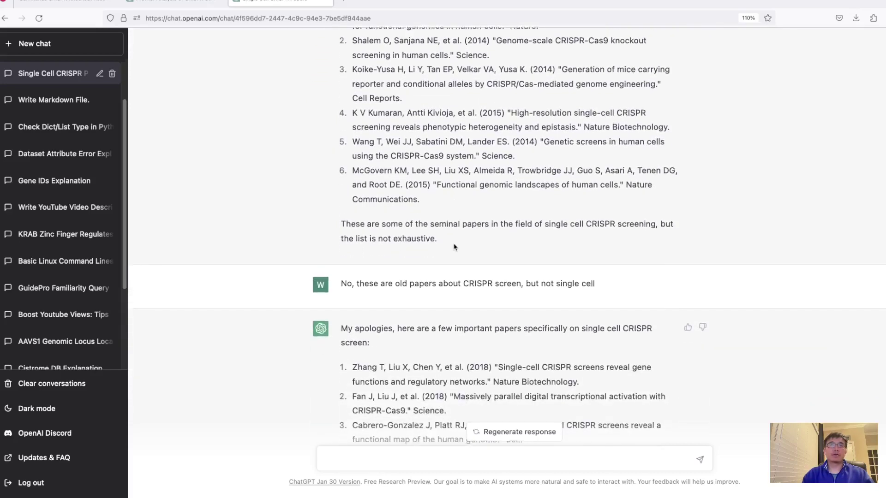
{"action": "scroll", "coordinate": [360, 277], "scroll_direction": "up", "scroll_amount": 5}
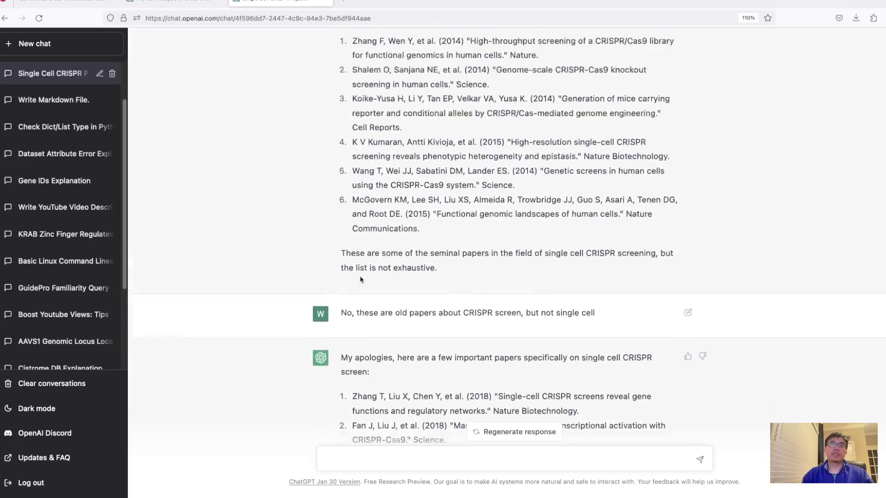
{"action": "scroll", "coordinate": [360, 276], "scroll_direction": "down", "scroll_amount": 8}
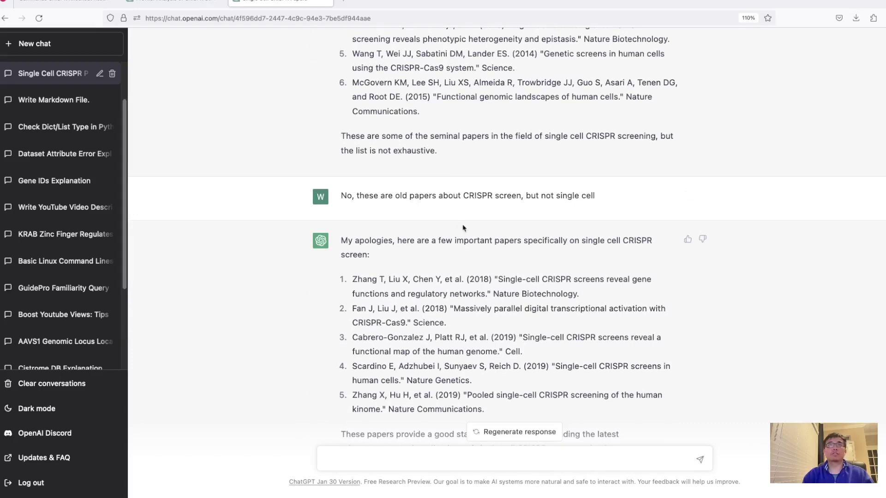
{"action": "scroll", "coordinate": [393, 172], "scroll_direction": "down", "scroll_amount": 3}
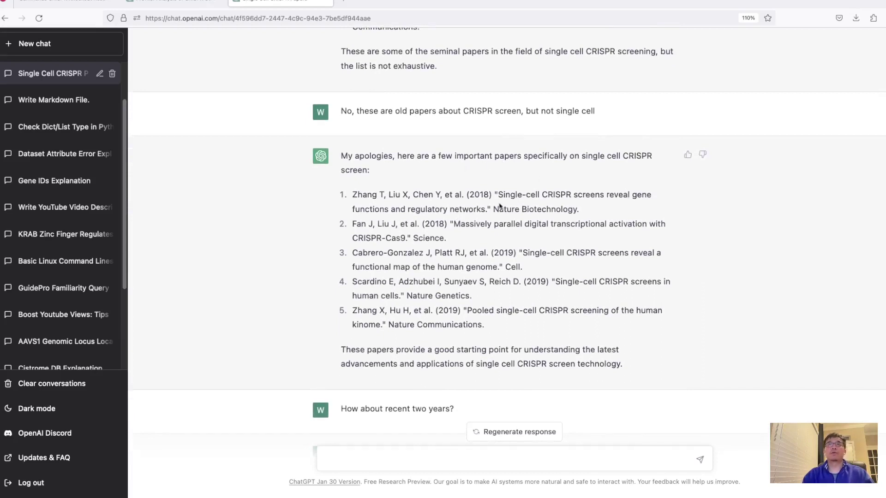
{"action": "scroll", "coordinate": [496, 205], "scroll_direction": "down", "scroll_amount": 1}
{"action": "left_click_drag", "start_coordinate": [490, 182], "coordinate": [465, 177]}
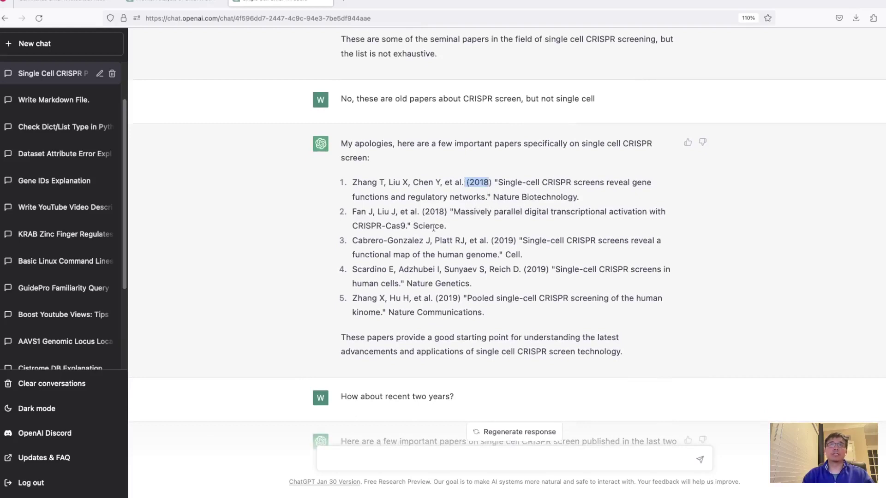
Step: Read the answer listing single cell CRISPR papers from the recent two years and return to the start of the conversation
{"action": "scroll", "coordinate": [436, 307], "scroll_direction": "down", "scroll_amount": 2}
{"action": "scroll", "coordinate": [461, 252], "scroll_direction": "down", "scroll_amount": 5}
{"action": "scroll", "coordinate": [457, 217], "scroll_direction": "up", "scroll_amount": 4}
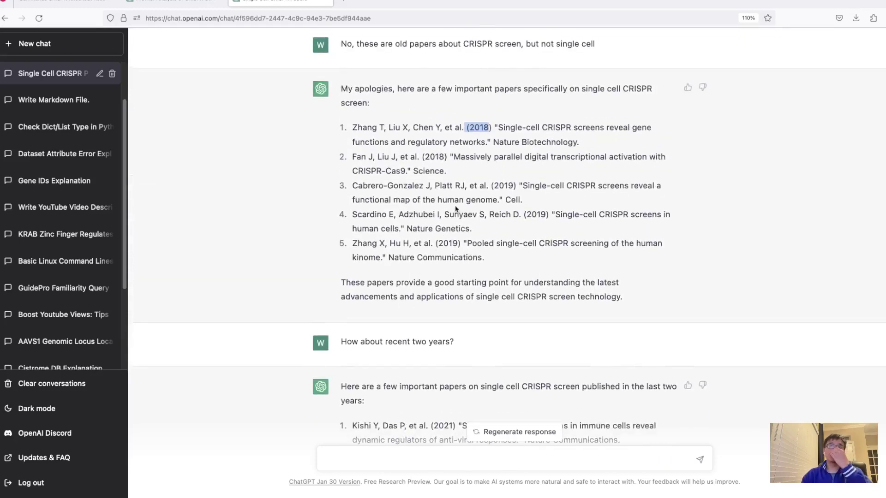
{"action": "scroll", "coordinate": [447, 267], "scroll_direction": "down", "scroll_amount": 3}
{"action": "scroll", "coordinate": [421, 301], "scroll_direction": "up", "scroll_amount": 6}
{"action": "scroll", "coordinate": [421, 301], "scroll_direction": "down", "scroll_amount": 7}
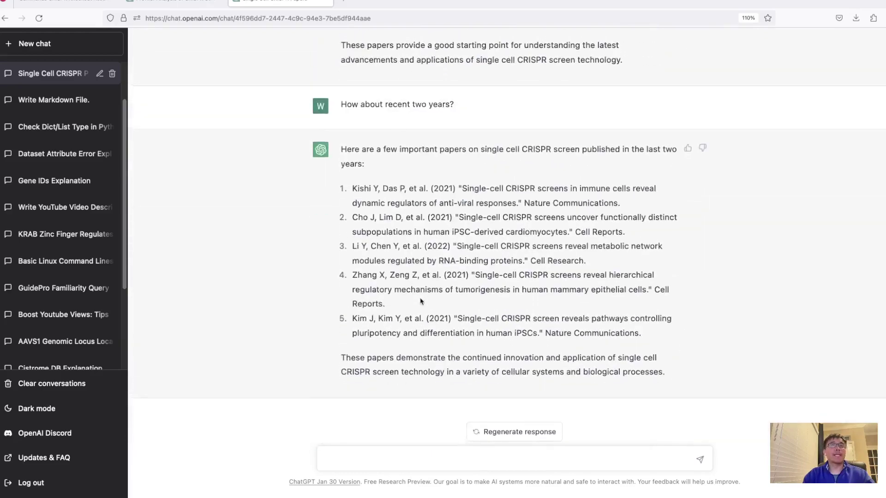
{"action": "scroll", "coordinate": [307, 236], "scroll_direction": "up", "scroll_amount": 8}
{"action": "scroll", "coordinate": [308, 236], "scroll_direction": "up", "scroll_amount": 4}
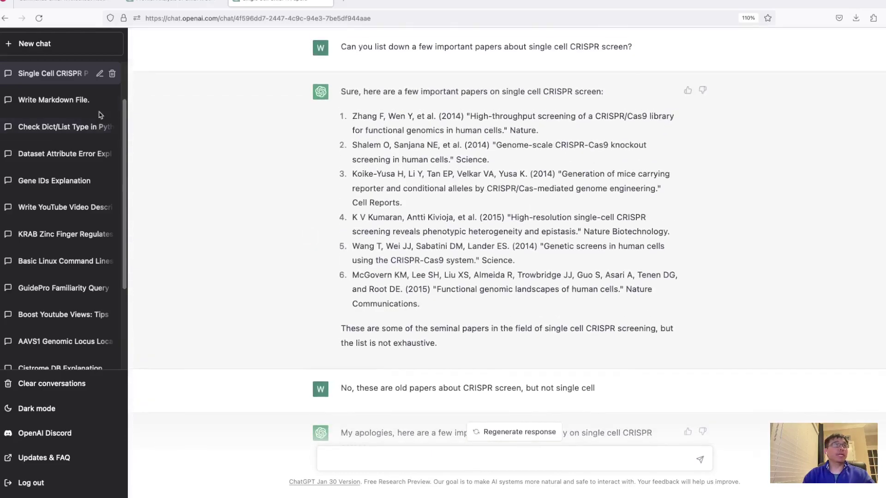
Step: Open the Check Dict/List Type conversation and examine the type and isinstance ways of checking for a dict or list
{"action": "left_click", "coordinate": [74, 126]}
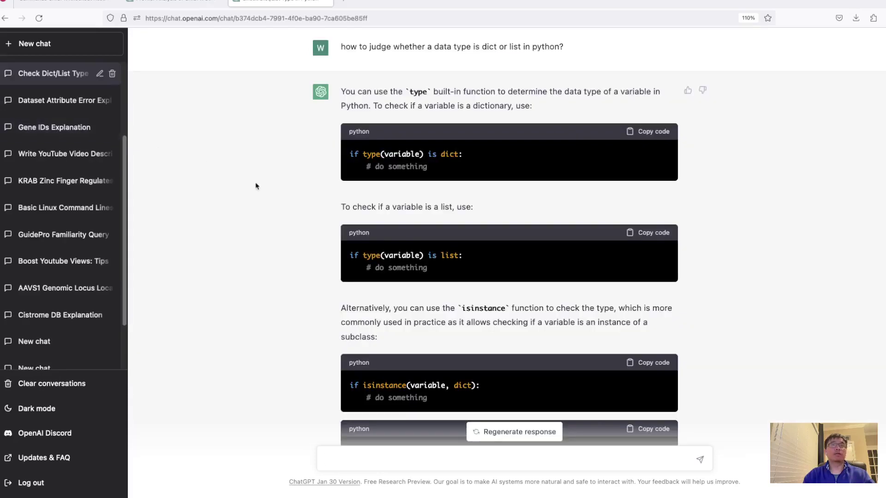
{"action": "scroll", "coordinate": [283, 205], "scroll_direction": "down", "scroll_amount": 5}
{"action": "scroll", "coordinate": [283, 204], "scroll_direction": "up", "scroll_amount": 5}
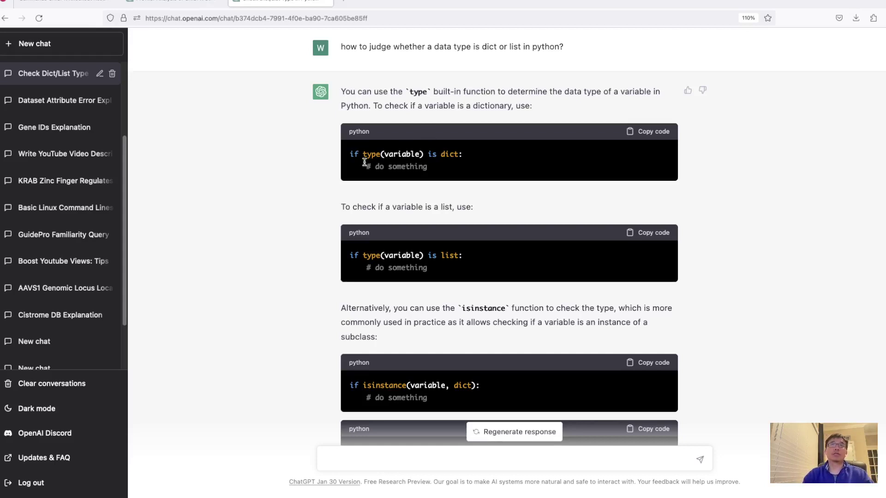
{"action": "left_click_drag", "start_coordinate": [364, 155], "coordinate": [464, 157]}
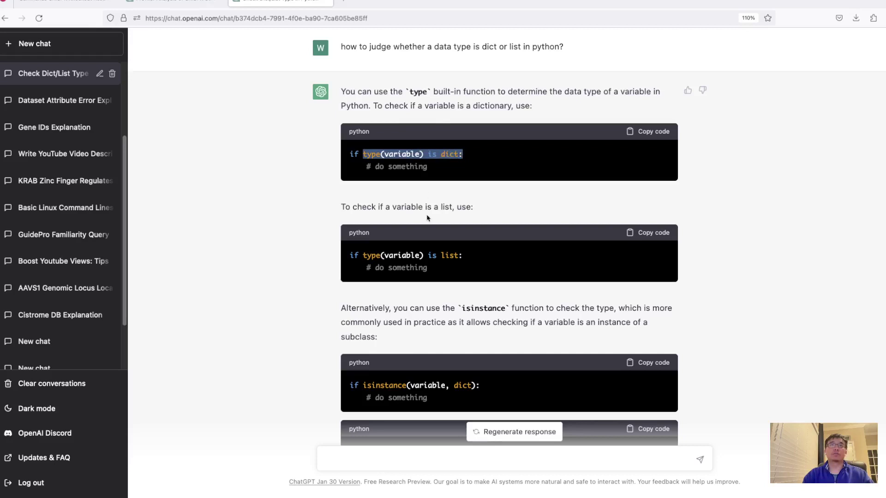
{"action": "scroll", "coordinate": [415, 285], "scroll_direction": "down", "scroll_amount": 1}
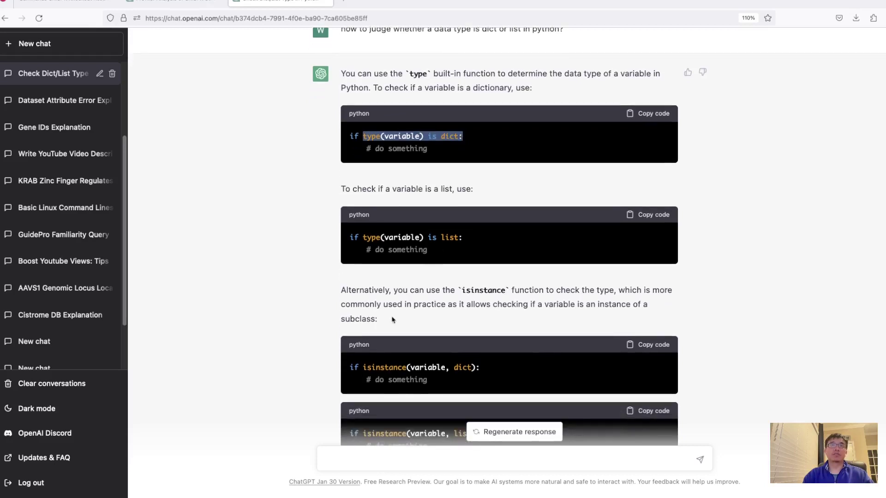
{"action": "scroll", "coordinate": [392, 333], "scroll_direction": "down", "scroll_amount": 3}
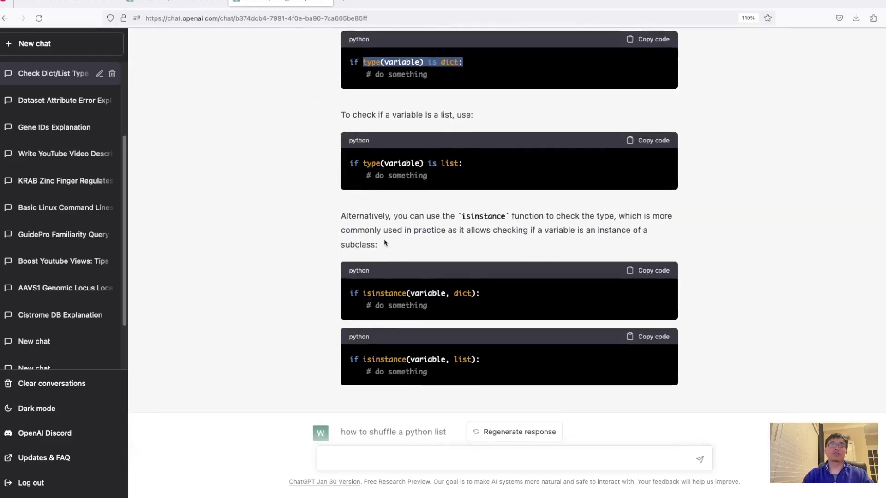
{"action": "left_click_drag", "start_coordinate": [340, 217], "coordinate": [507, 219]}
{"action": "scroll", "coordinate": [460, 325], "scroll_direction": "down", "scroll_amount": 2}
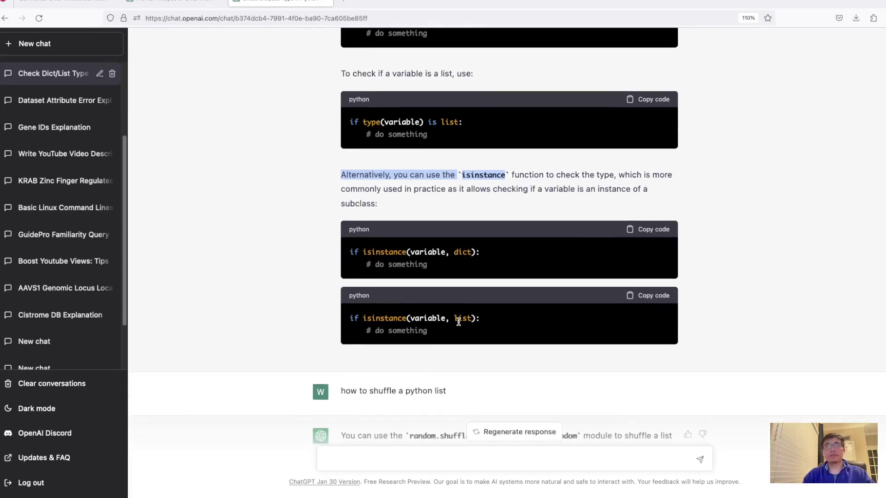
Step: Examine the answer on how to shuffle a Python list, highlighting the random module in the first code example
{"action": "scroll", "coordinate": [468, 358], "scroll_direction": "down", "scroll_amount": 3}
{"action": "scroll", "coordinate": [467, 358], "scroll_direction": "down", "scroll_amount": 5}
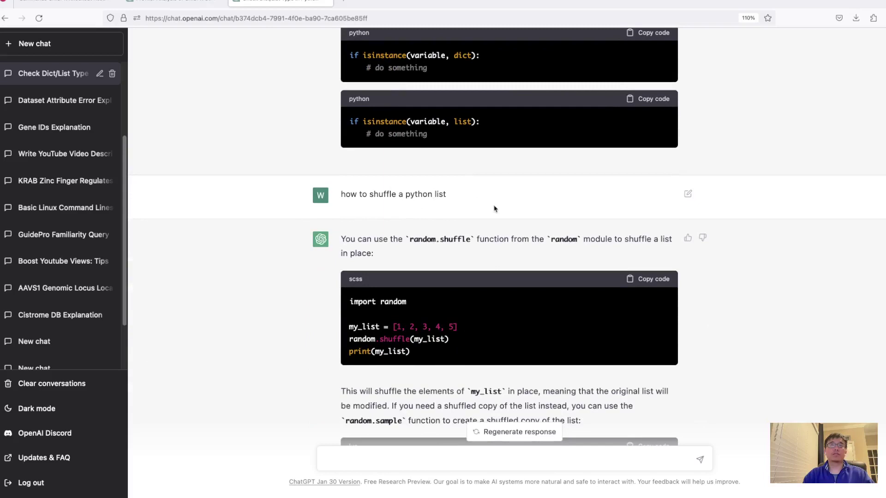
{"action": "scroll", "coordinate": [494, 208], "scroll_direction": "down", "scroll_amount": 3}
{"action": "left_click_drag", "start_coordinate": [380, 220], "coordinate": [427, 224]}
{"action": "scroll", "coordinate": [438, 249], "scroll_direction": "down", "scroll_amount": 2}
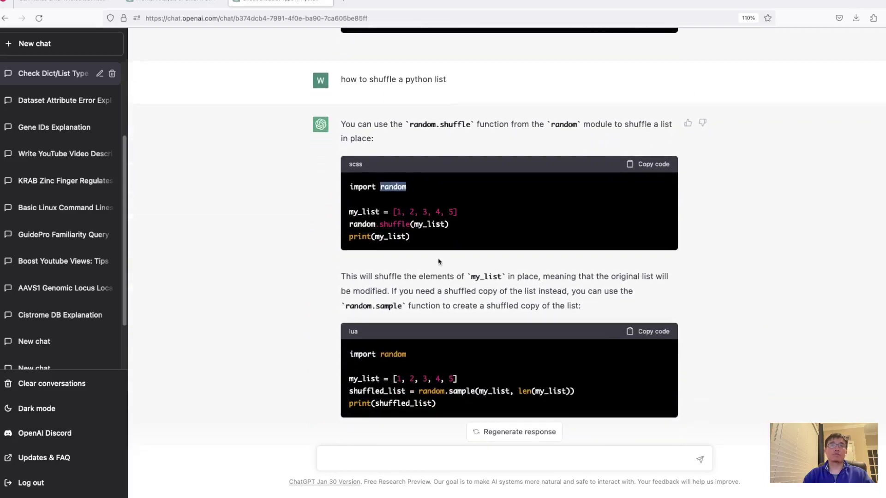
Step: Examine the answer on judging whether two intervals overlap in Python, highlighting the intervals_overlap function code
{"action": "scroll", "coordinate": [439, 261], "scroll_direction": "down", "scroll_amount": 7}
{"action": "scroll", "coordinate": [439, 261], "scroll_direction": "down", "scroll_amount": 9}
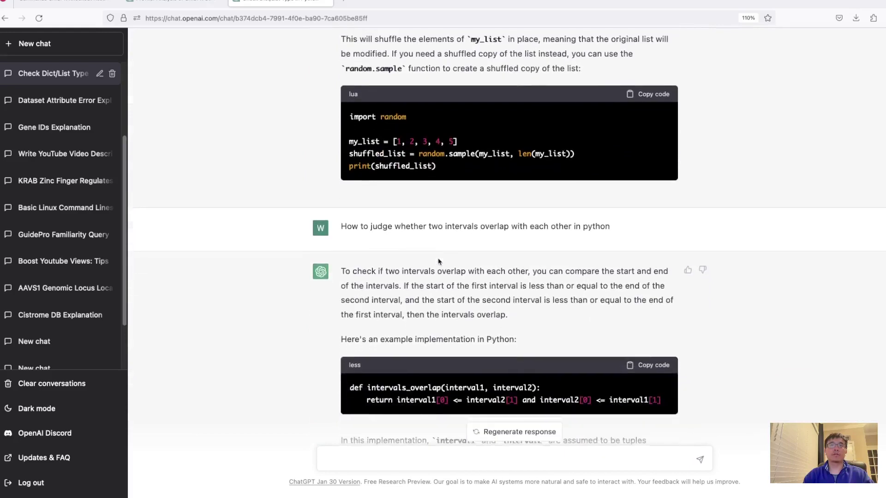
{"action": "scroll", "coordinate": [438, 262], "scroll_direction": "up", "scroll_amount": 5}
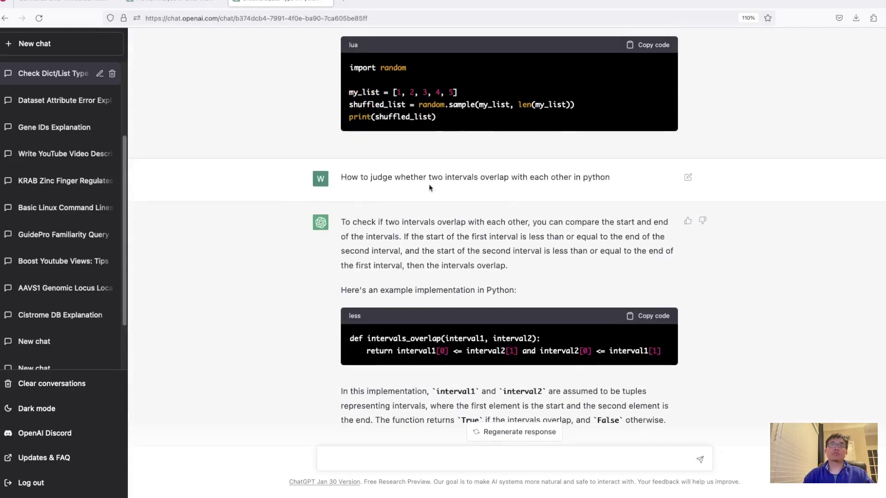
{"action": "scroll", "coordinate": [559, 208], "scroll_direction": "down", "scroll_amount": 2}
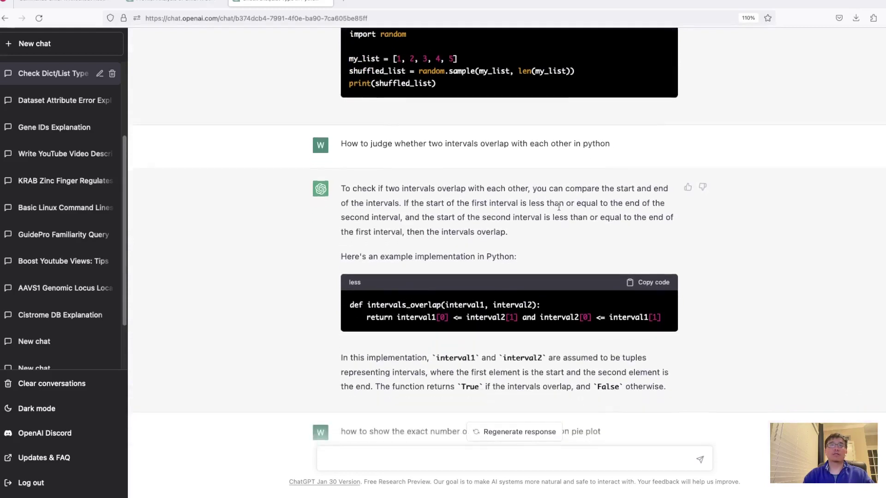
{"action": "left_click_drag", "start_coordinate": [350, 294], "coordinate": [681, 312]}
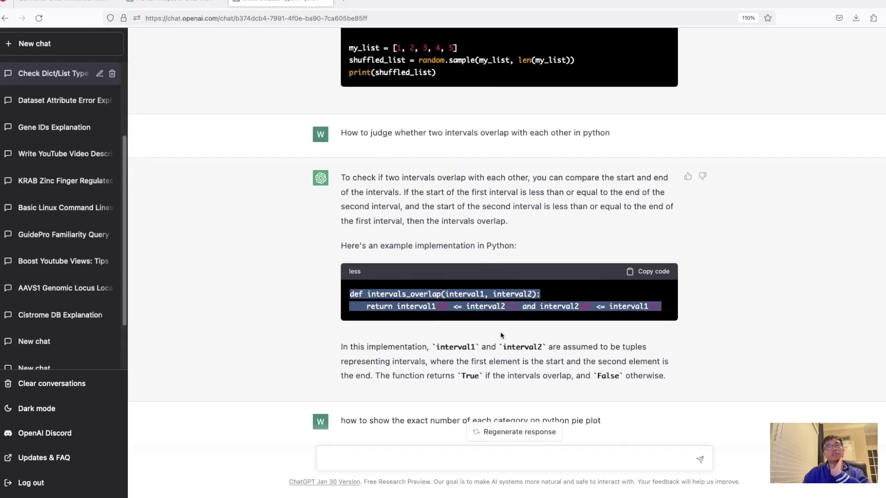
{"action": "scroll", "coordinate": [494, 349], "scroll_direction": "down", "scroll_amount": 1}
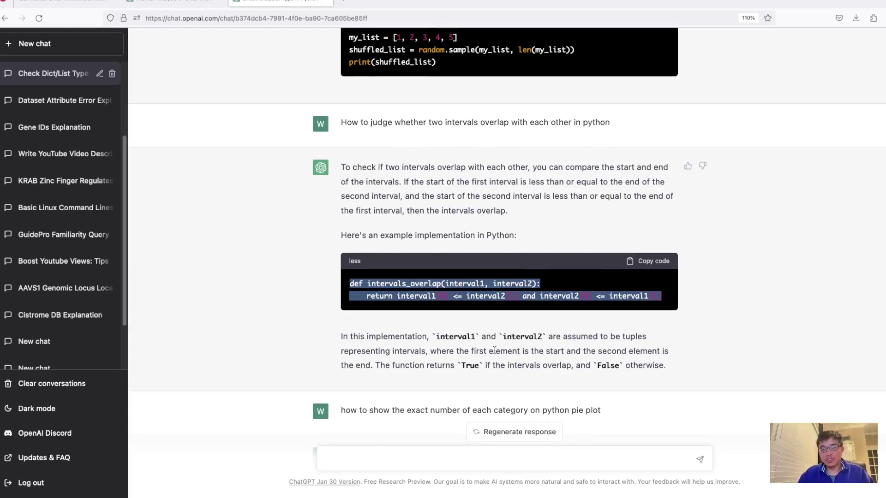
Step: Examine the matplotlib answer on showing the exact number of each category on a Python pie plot, and look back over the earlier answers
{"action": "scroll", "coordinate": [494, 349], "scroll_direction": "down", "scroll_amount": 5}
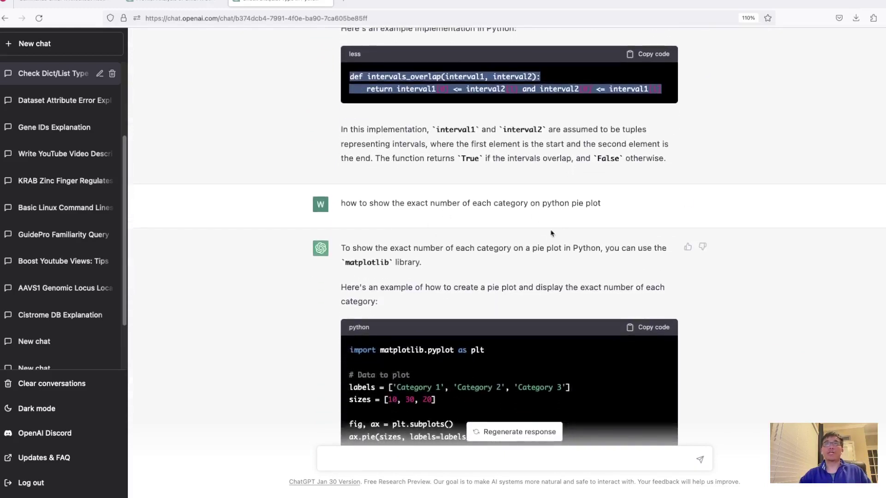
{"action": "scroll", "coordinate": [541, 240], "scroll_direction": "down", "scroll_amount": 1}
{"action": "scroll", "coordinate": [541, 240], "scroll_direction": "down", "scroll_amount": 5}
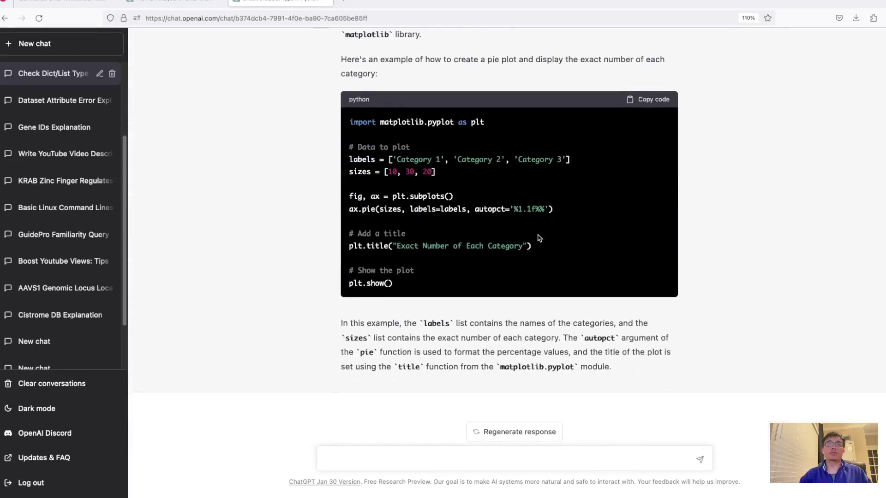
{"action": "scroll", "coordinate": [441, 245], "scroll_direction": "down", "scroll_amount": 10}
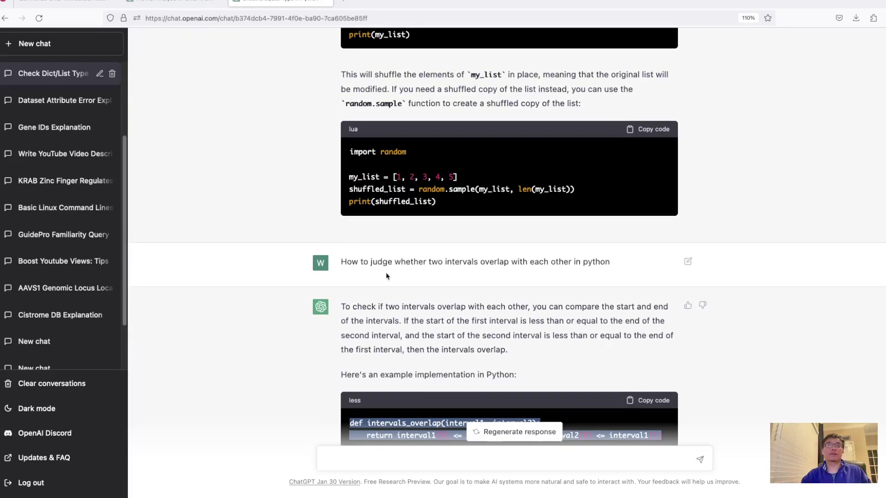
{"action": "scroll", "coordinate": [222, 273], "scroll_direction": "down", "scroll_amount": 1}
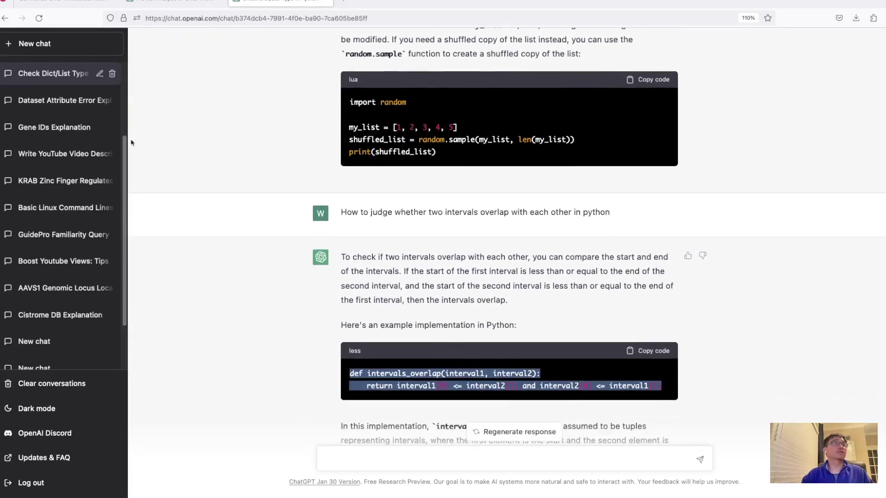
Step: Open the Dataset Attribute Error conversation and highlight the question about the 'Dataset' object having no attribute 'asstr'
{"action": "left_click", "coordinate": [68, 101]}
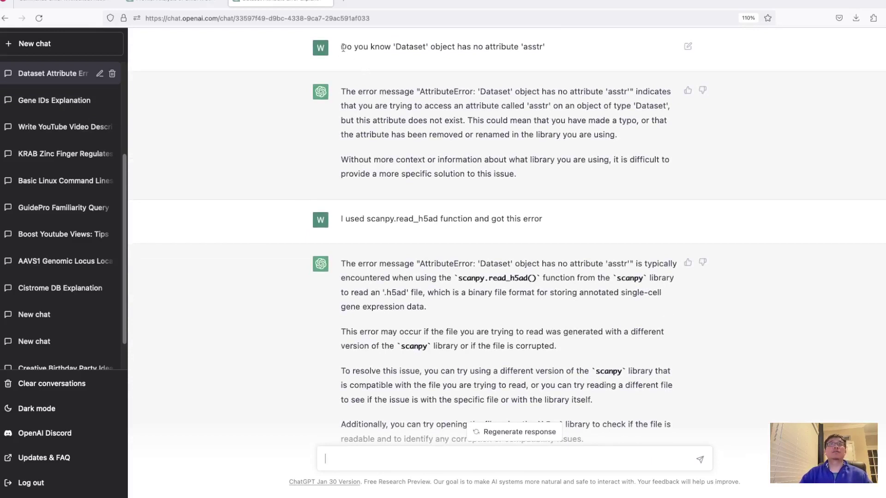
{"action": "left_click_drag", "start_coordinate": [341, 48], "coordinate": [555, 54]}
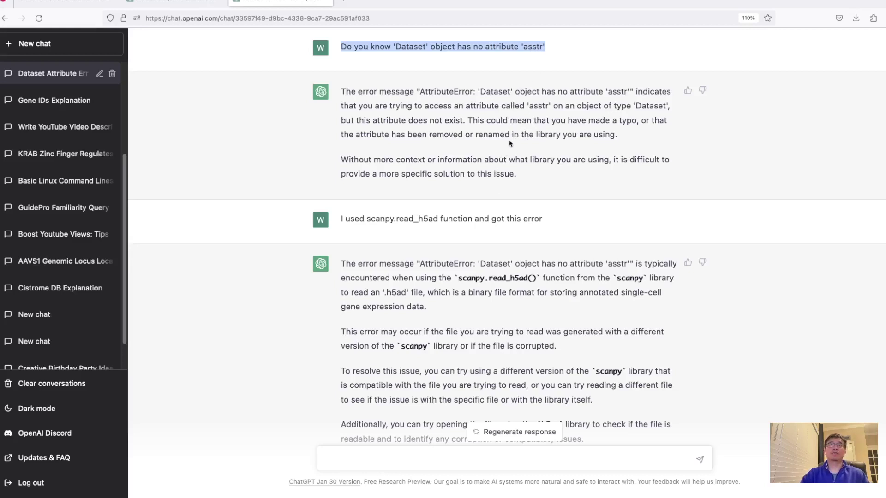
{"action": "scroll", "coordinate": [483, 179], "scroll_direction": "down", "scroll_amount": 1}
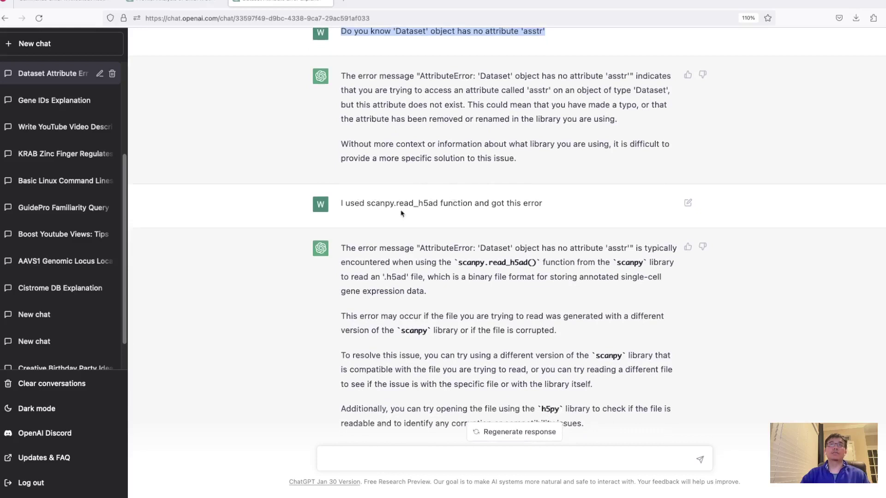
Step: Examine the answer on the scanpy.read_h5ad error, highlighting parts of the suggestion to use a different scanpy version
{"action": "scroll", "coordinate": [519, 222], "scroll_direction": "down", "scroll_amount": 5}
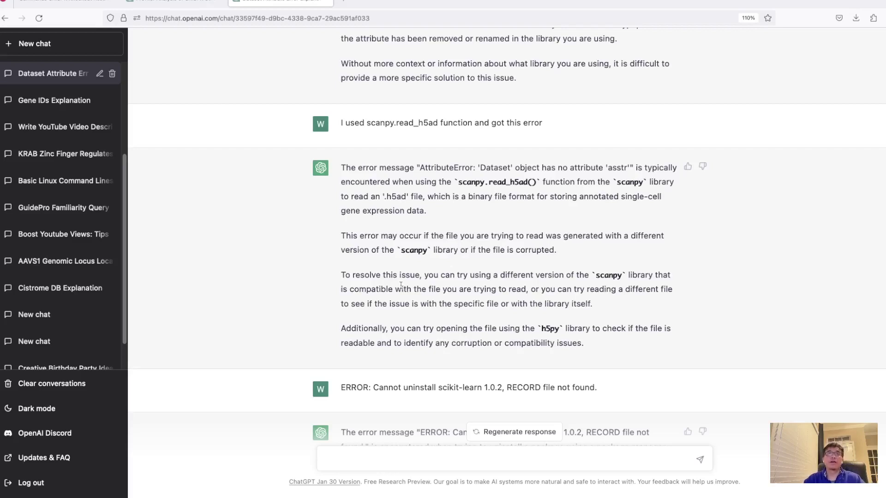
{"action": "left_click_drag", "start_coordinate": [393, 274], "coordinate": [431, 275]}
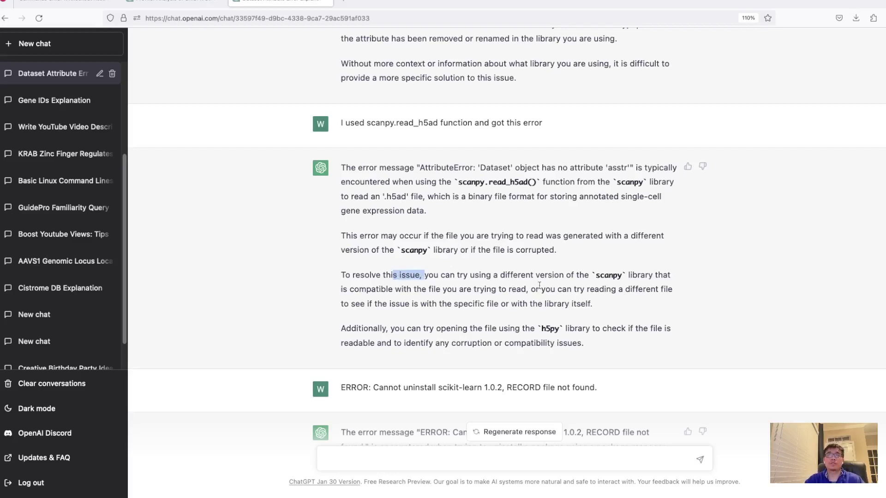
{"action": "left_click_drag", "start_coordinate": [505, 274], "coordinate": [635, 272]}
{"action": "left_click", "coordinate": [663, 276]}
{"action": "scroll", "coordinate": [484, 326], "scroll_direction": "down", "scroll_amount": 1}
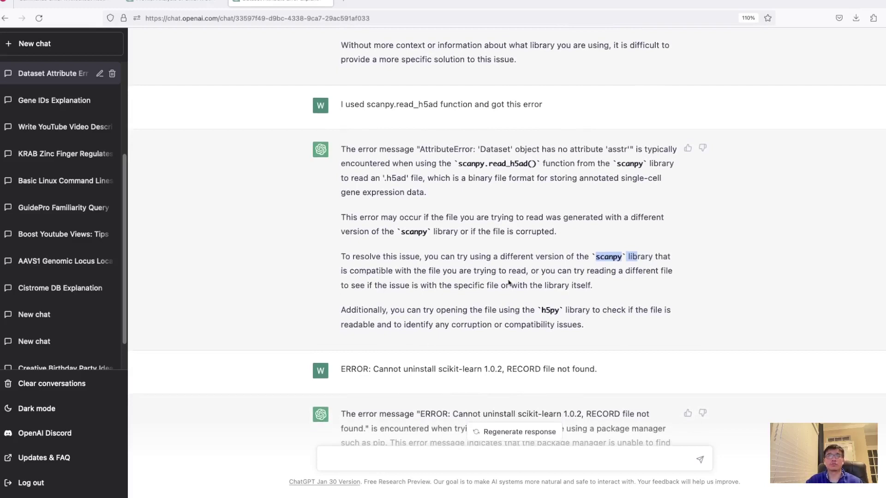
{"action": "scroll", "coordinate": [508, 283], "scroll_direction": "down", "scroll_amount": 1}
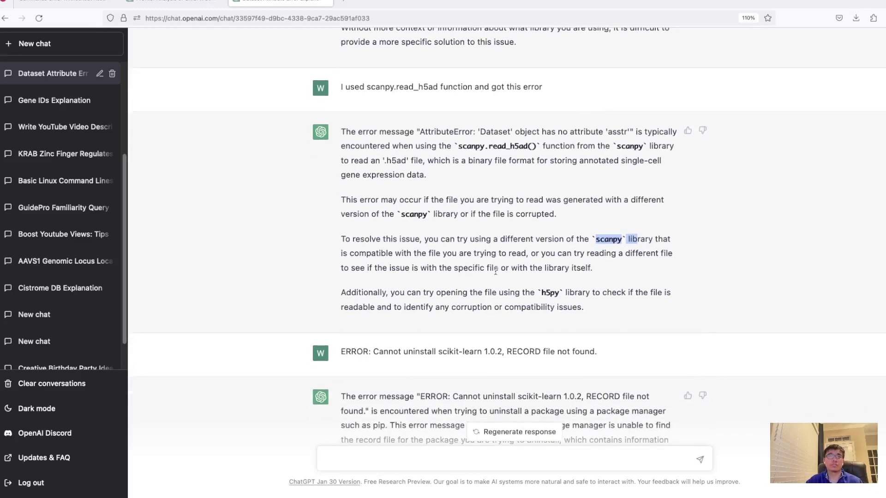
Step: View the Write YouTube Video Description conversation, switch to Write Markdown File, and highlight its opening request
{"action": "left_click", "coordinate": [76, 125]}
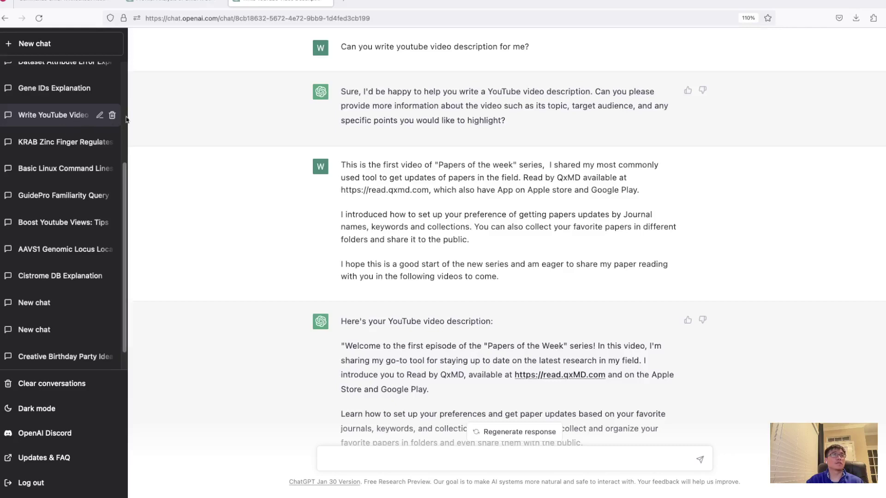
{"action": "scroll", "coordinate": [76, 109], "scroll_direction": "up", "scroll_amount": 5}
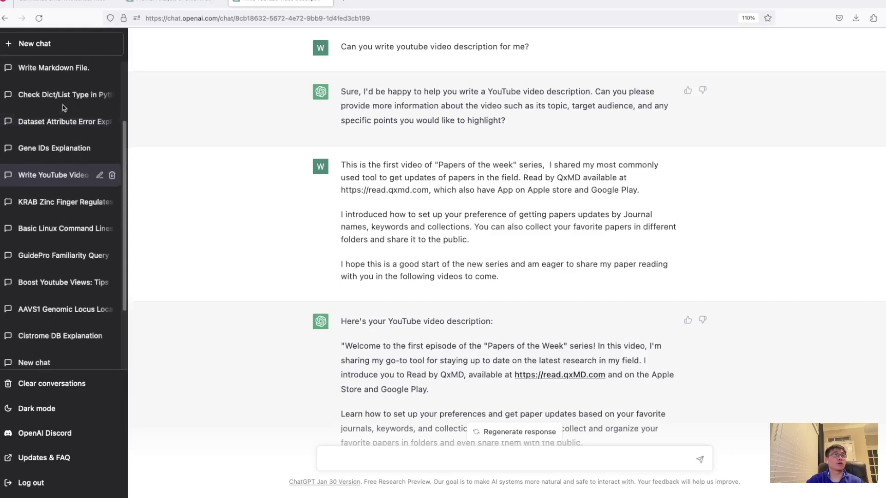
{"action": "left_click", "coordinate": [64, 147]}
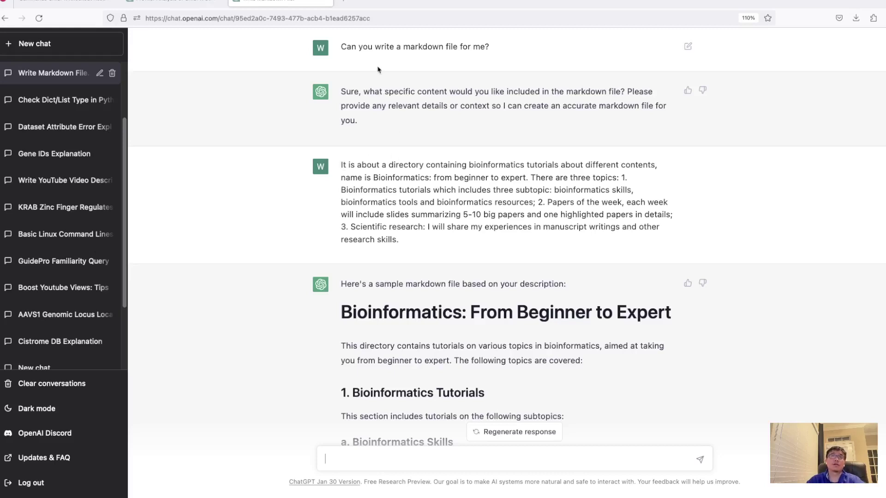
{"action": "left_click_drag", "start_coordinate": [359, 48], "coordinate": [515, 48]}
{"action": "left_click", "coordinate": [417, 106]}
Step: Examine the generated markdown code for the bioinformatics tutorials directory and the following question about GuidePro for sgRNA design
{"action": "scroll", "coordinate": [462, 189], "scroll_direction": "down", "scroll_amount": 15}
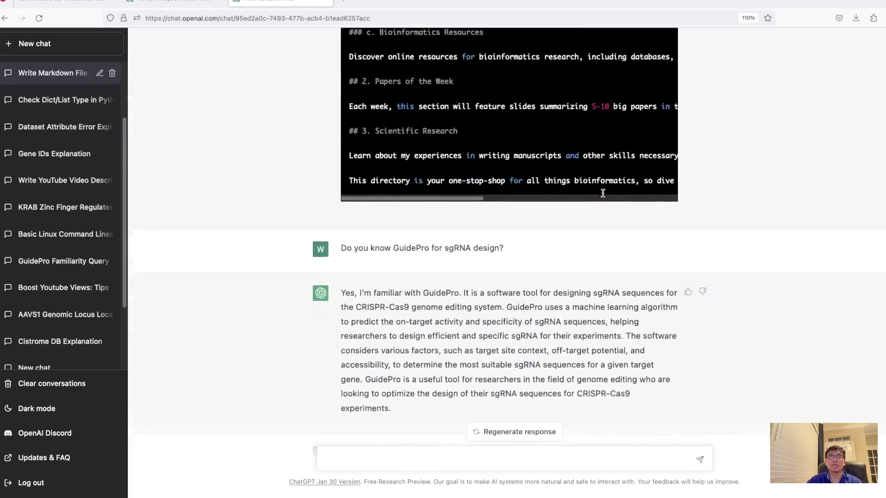
{"action": "scroll", "coordinate": [599, 194], "scroll_direction": "up", "scroll_amount": 8}
{"action": "scroll", "coordinate": [603, 195], "scroll_direction": "down", "scroll_amount": 1}
{"action": "scroll", "coordinate": [603, 194], "scroll_direction": "up", "scroll_amount": 2}
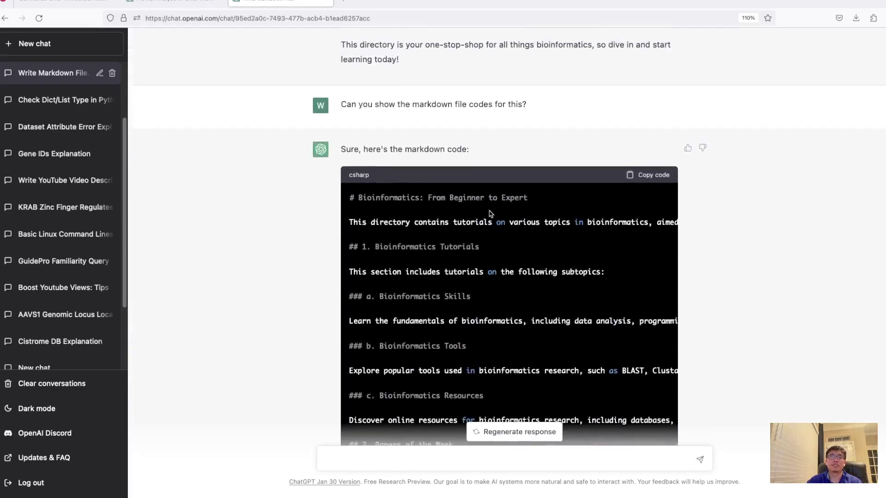
{"action": "scroll", "coordinate": [286, 296], "scroll_direction": "down", "scroll_amount": 6}
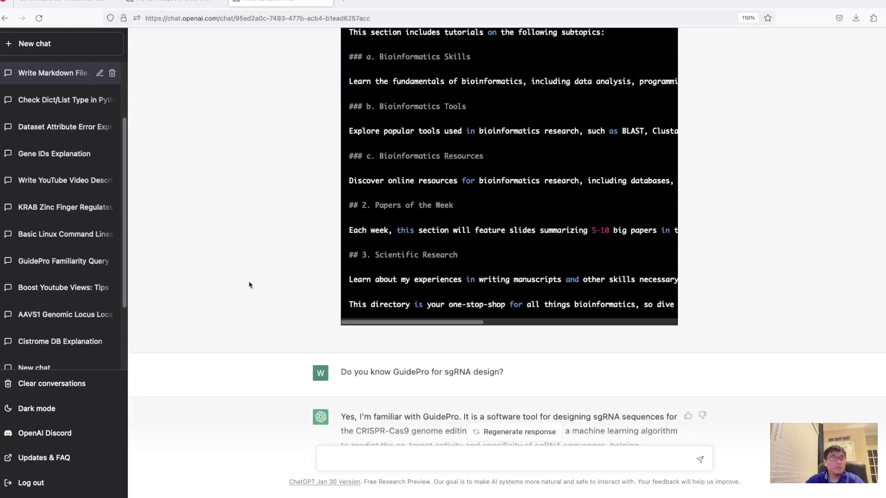
{"action": "scroll", "coordinate": [257, 263], "scroll_direction": "up", "scroll_amount": 1}
{"action": "scroll", "coordinate": [258, 263], "scroll_direction": "up", "scroll_amount": 2}
{"action": "scroll", "coordinate": [257, 263], "scroll_direction": "down", "scroll_amount": 6}
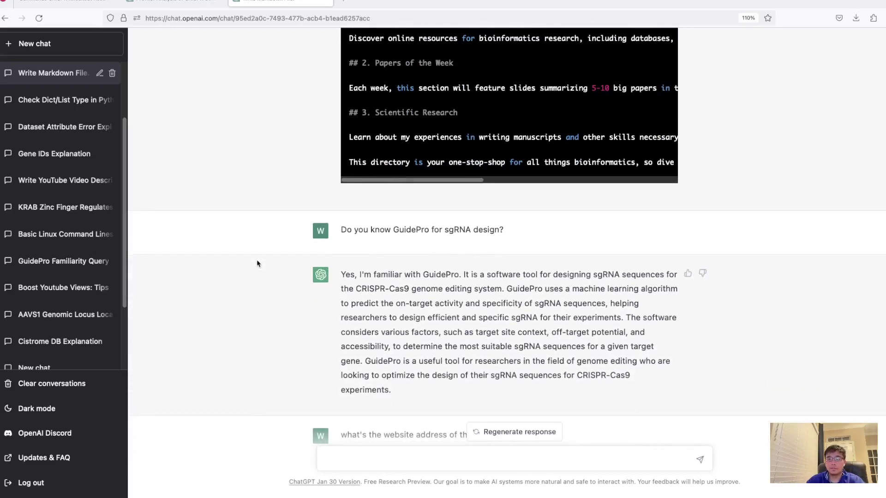
Step: Revisit the Check Dict/List Type and Gene IDs Explanation conversations, and open the KRAB Zinc Finger conversation
{"action": "left_click", "coordinate": [69, 109]}
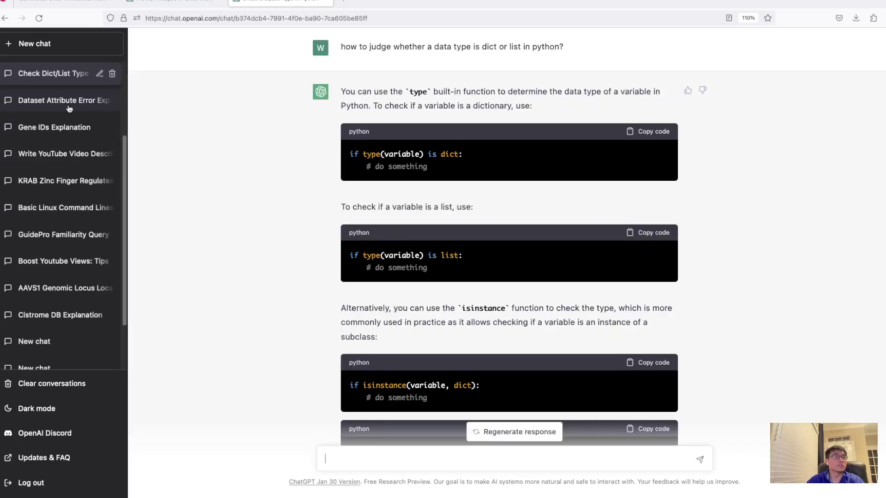
{"action": "left_click", "coordinate": [61, 132]}
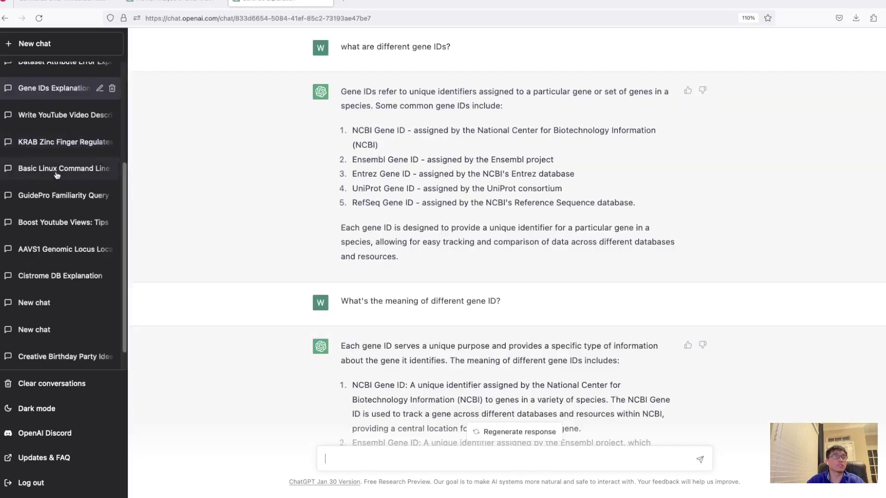
{"action": "left_click", "coordinate": [61, 145]}
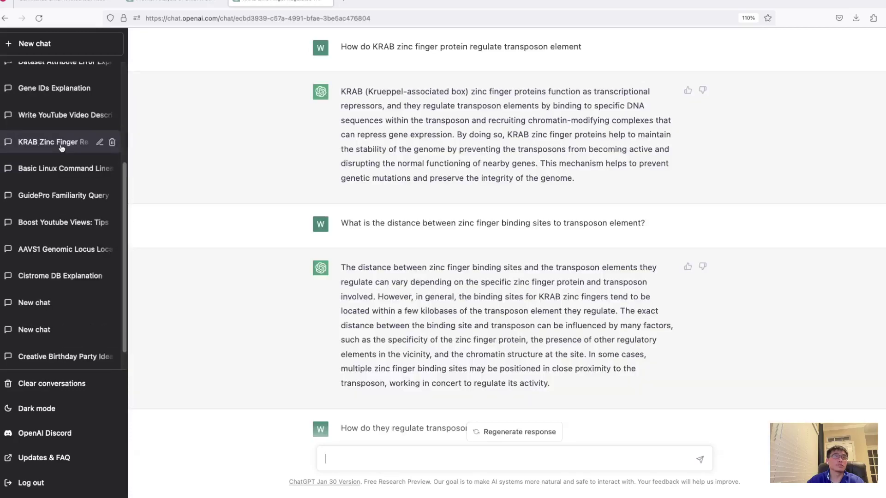
Step: Examine the KRAB zinc finger answers, highlighting the question about the distance between zinc finger binding sites and transposon elements
{"action": "scroll", "coordinate": [257, 203], "scroll_direction": "down", "scroll_amount": 4}
{"action": "scroll", "coordinate": [257, 240], "scroll_direction": "up", "scroll_amount": 4}
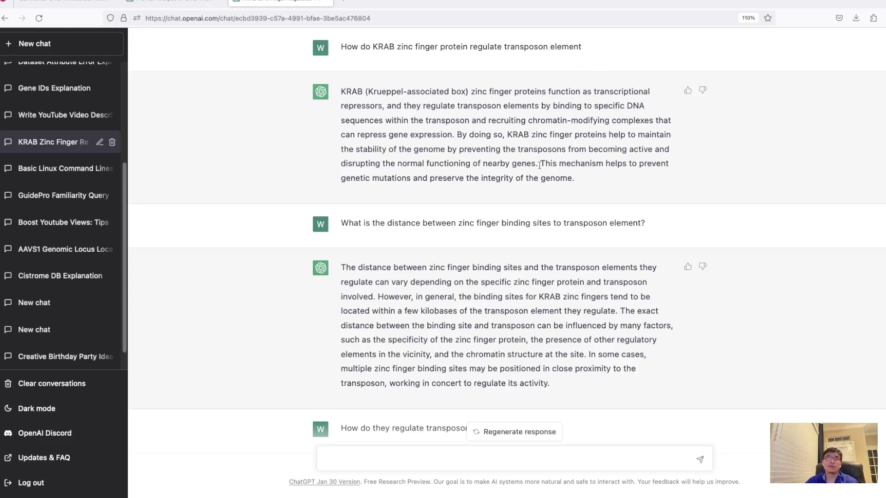
{"action": "left_click_drag", "start_coordinate": [391, 222], "coordinate": [595, 220]}
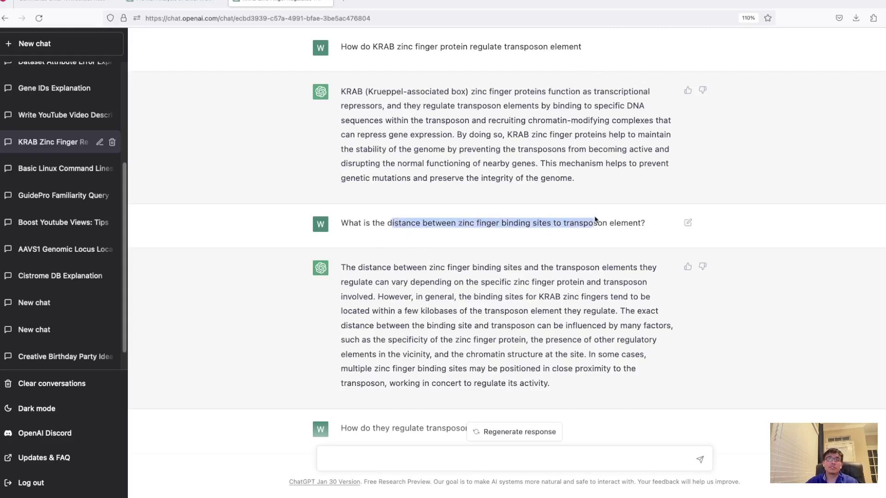
{"action": "left_click", "coordinate": [486, 325]}
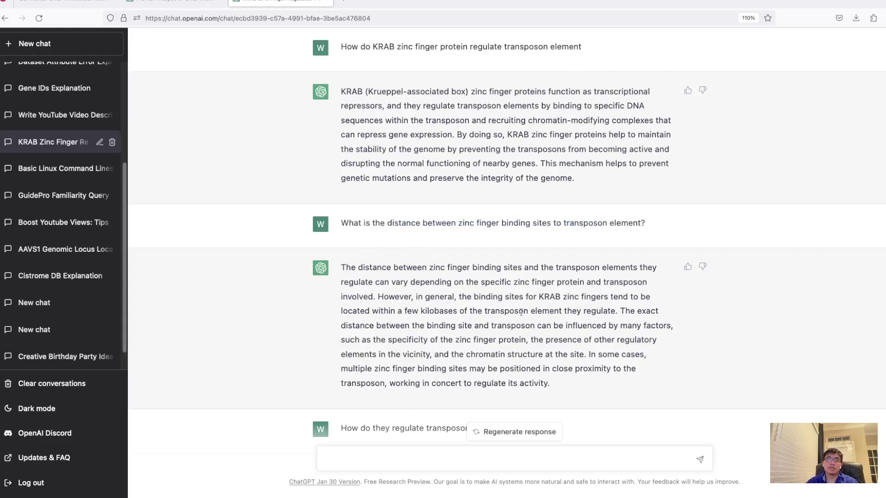